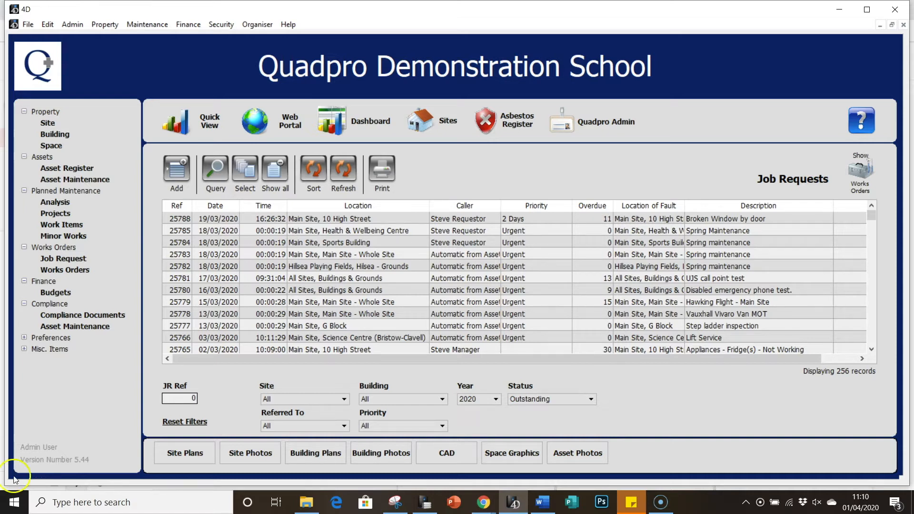
Expand Preferences in the left tree and open the Preferences dialog on its General tab
left_click(25, 338)
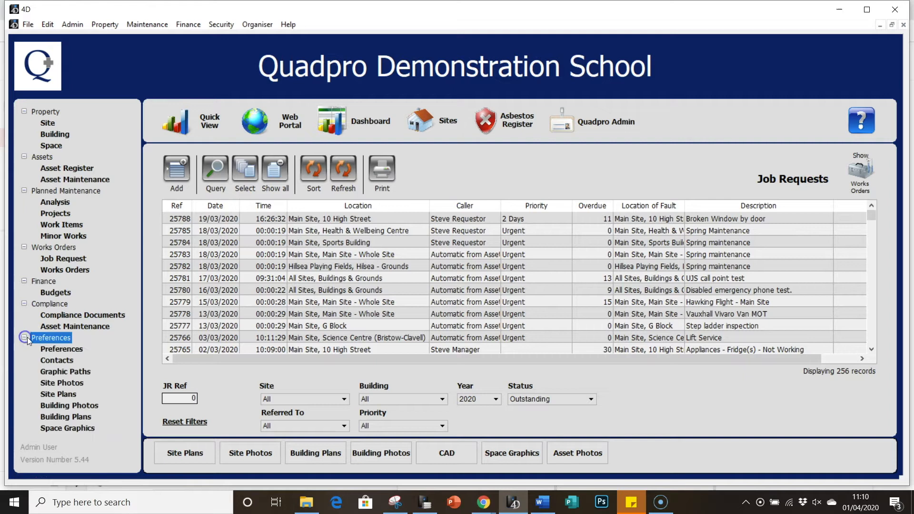
left_click(46, 350)
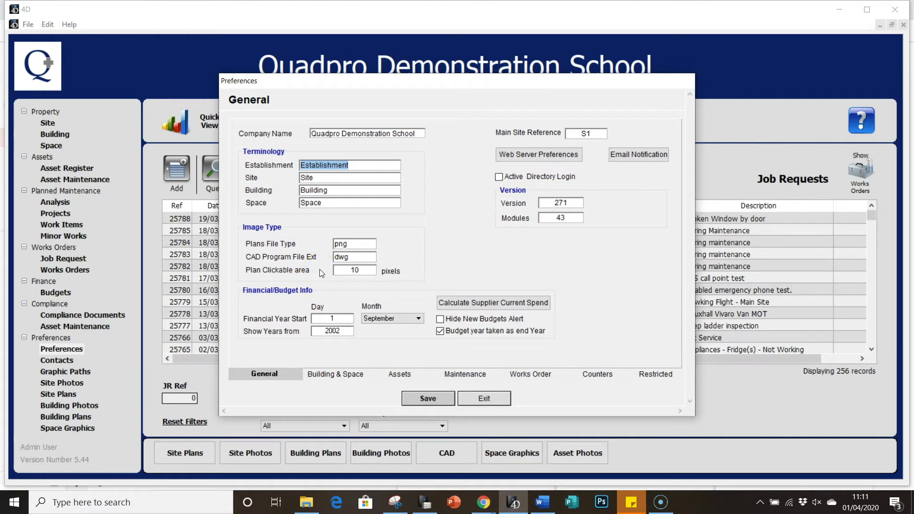
Check the Plan Clickable area, tick Budget year as end year, and bring up Web Server Preferences
left_click(347, 274)
left_click(252, 292)
left_click(441, 332)
left_click(503, 119)
left_click(502, 157)
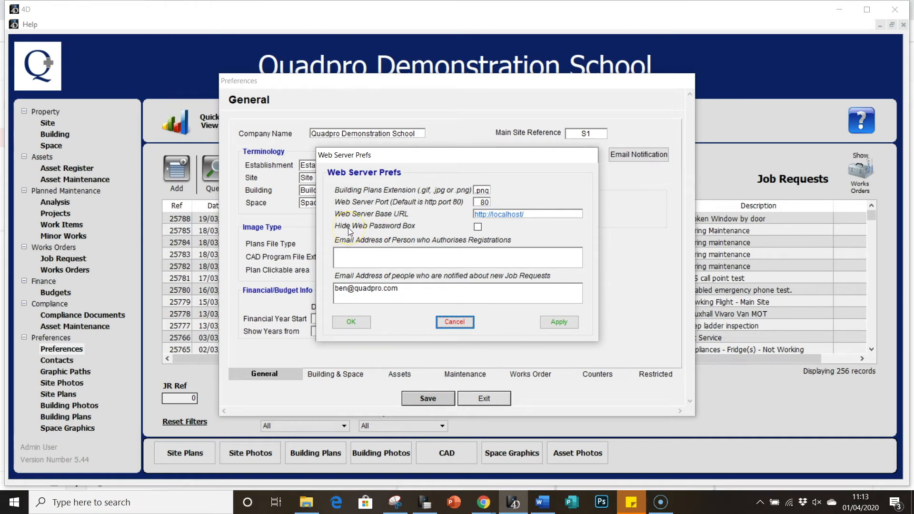
Enter the registration authoriser's email address in Web Server Prefs, then apply and confirm
left_click(477, 228)
left_click(394, 256)
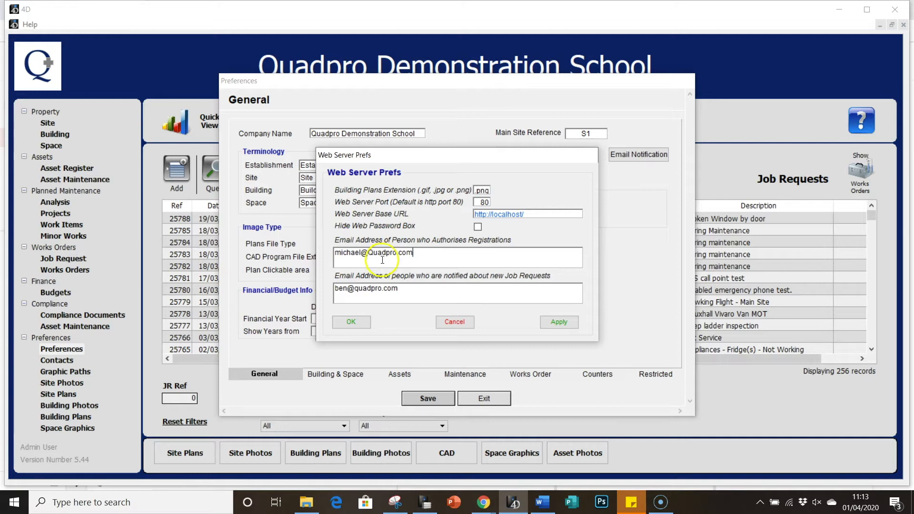
left_click(363, 278)
left_click(406, 290)
left_click(556, 323)
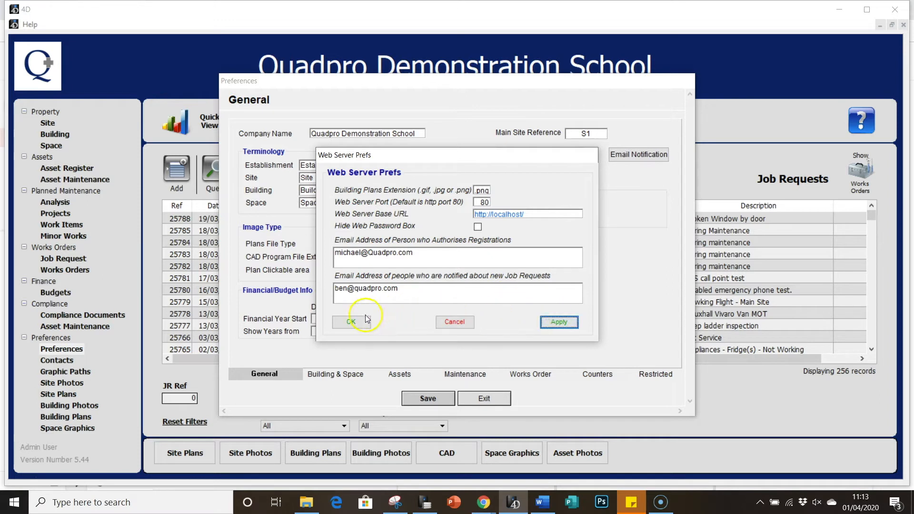
left_click(350, 324)
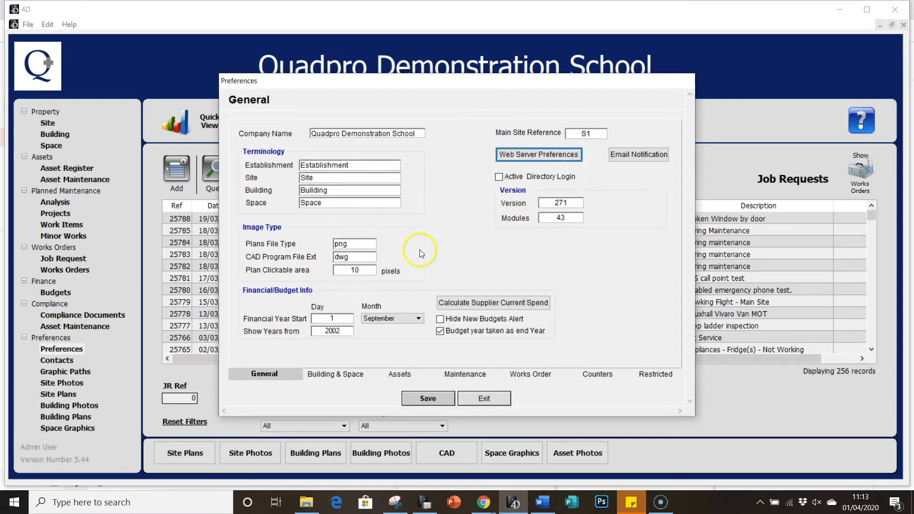
left_click(623, 164)
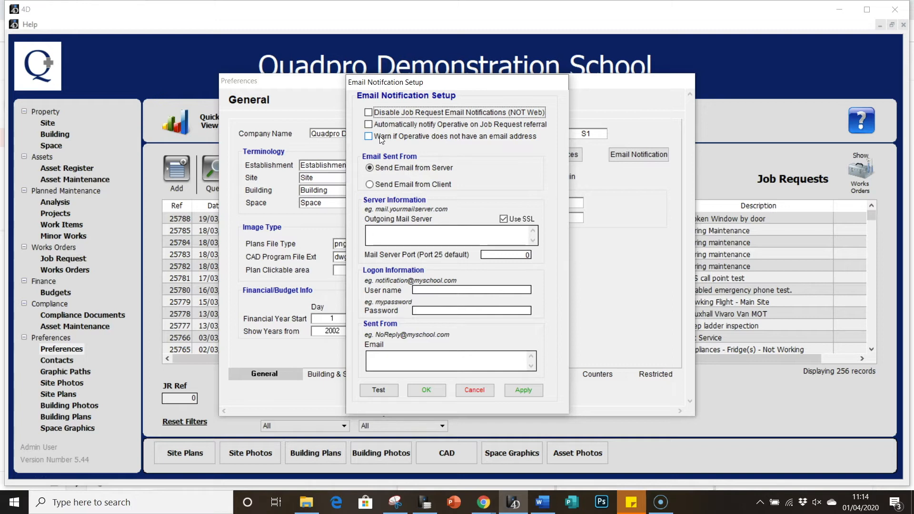
left_click(535, 391)
left_click(437, 393)
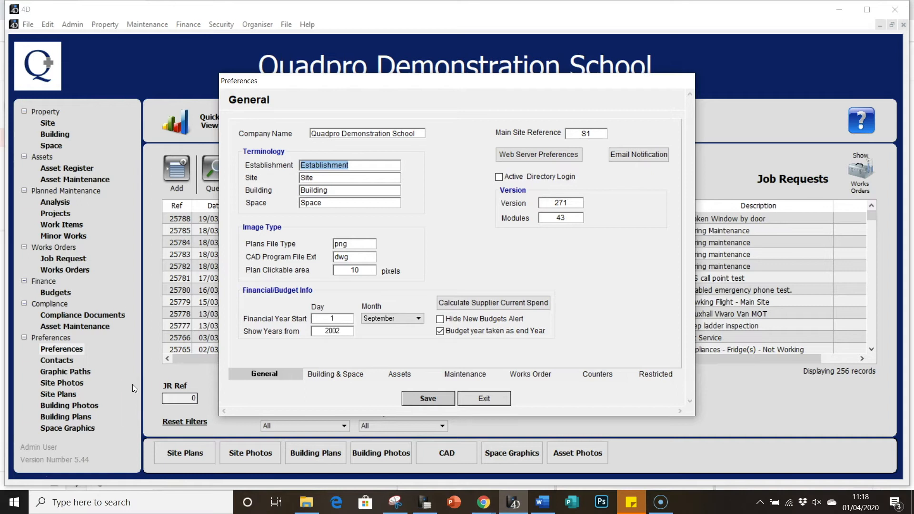
Review the Building & Space custom field labels, then switch to the Assets tab
left_click(334, 374)
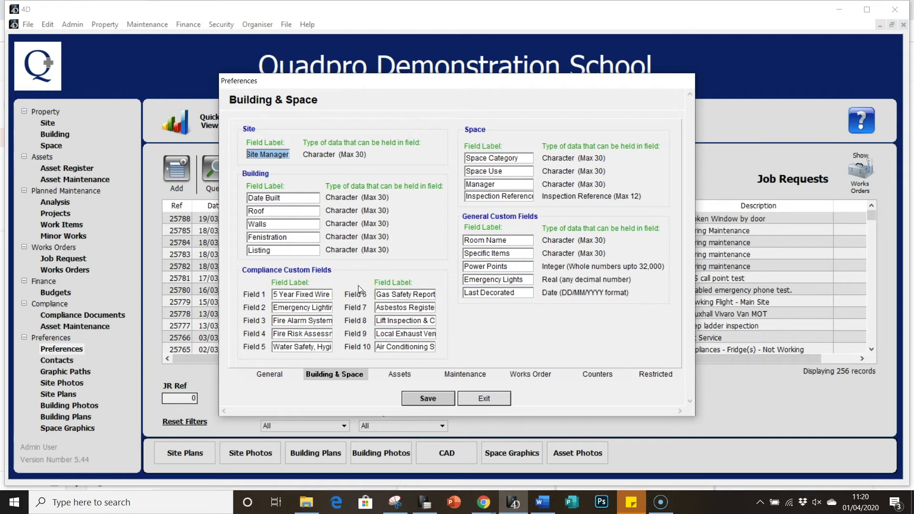
left_click(422, 247)
left_click(399, 374)
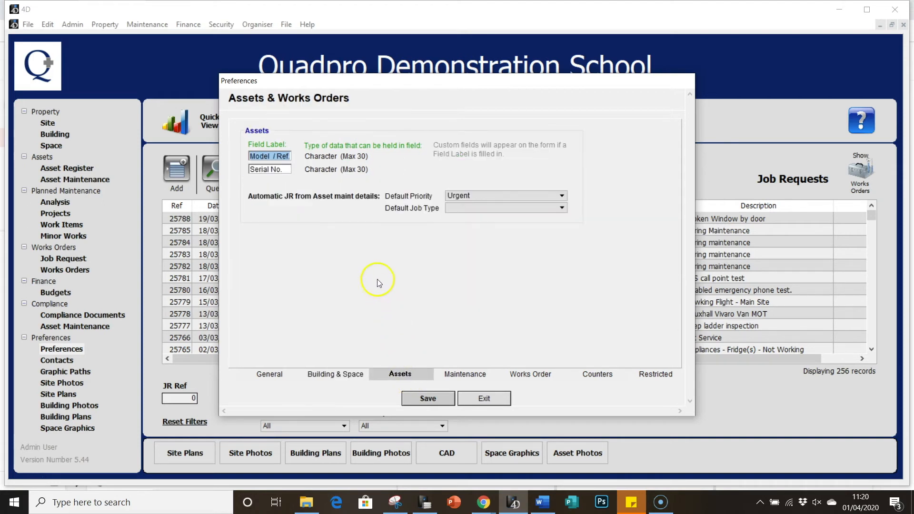
Keep Urgent as the default priority for automatic job requests
left_click(288, 175)
left_click(288, 169)
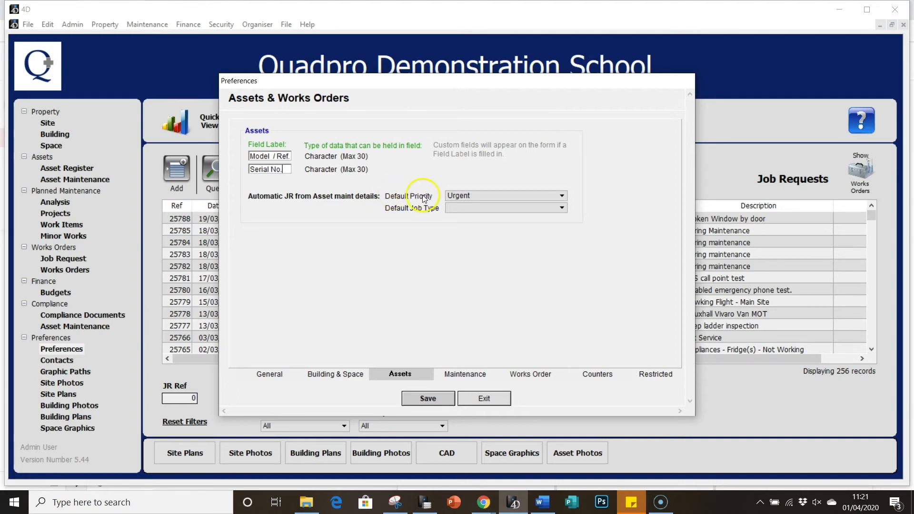
left_click(452, 197)
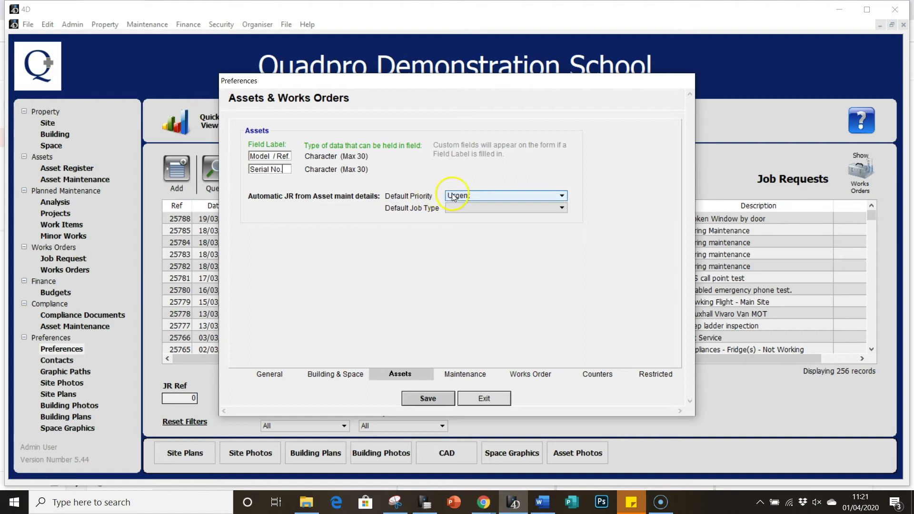
left_click(455, 196)
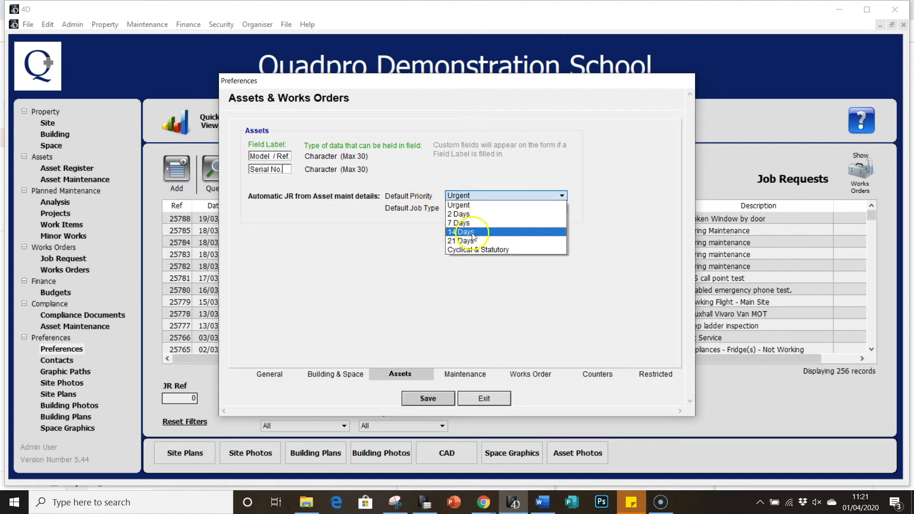
left_click(433, 184)
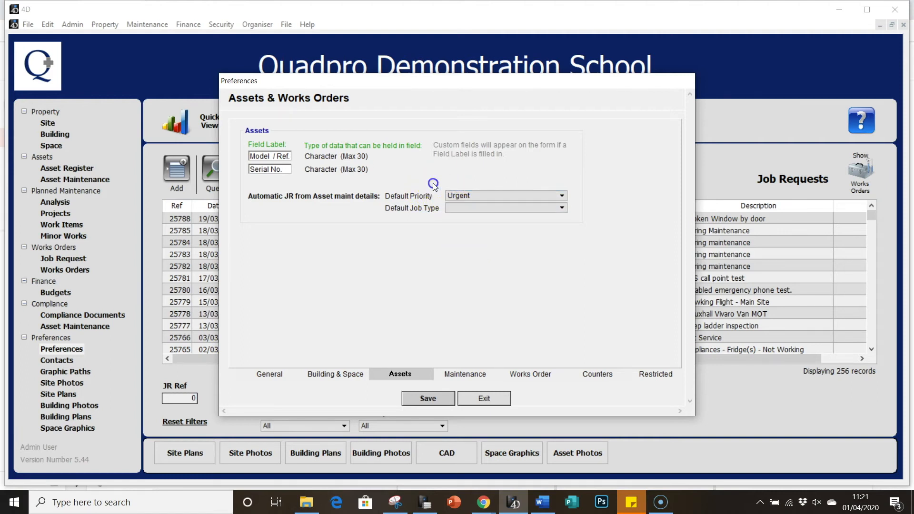
Leave the Default Job Type blank without choosing Appliances
left_click(455, 210)
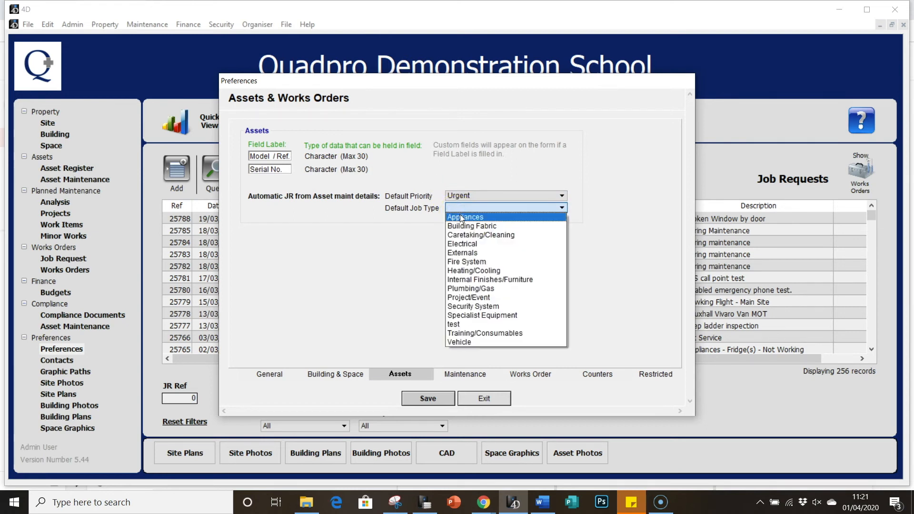
left_click(454, 219)
left_click(425, 219)
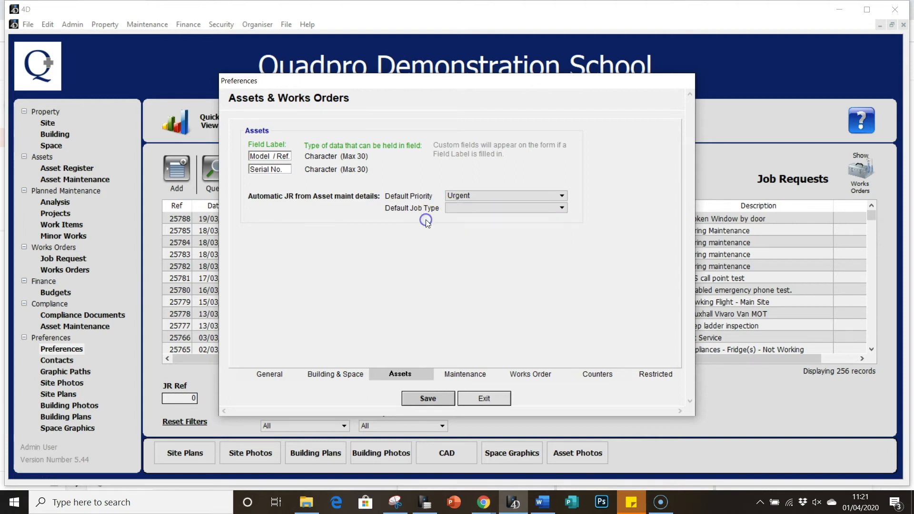
left_click(466, 376)
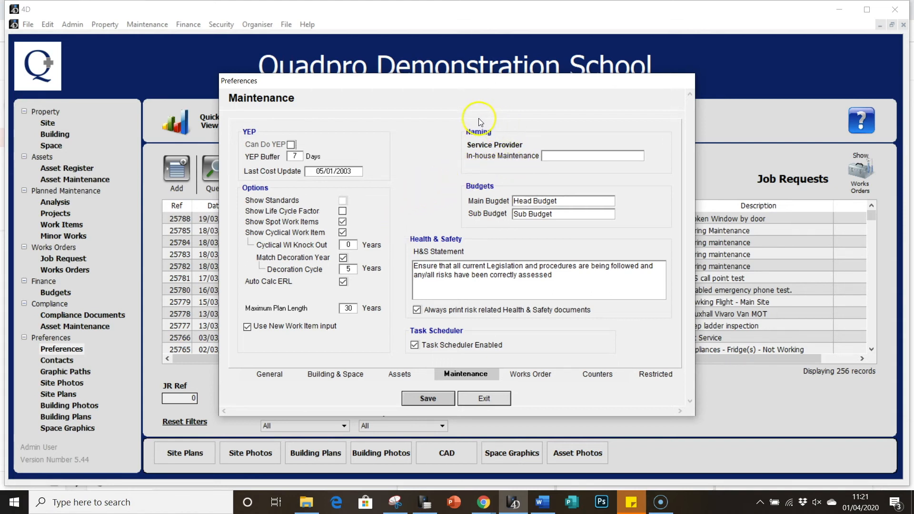
Set the in-house maintenance provider name to 'QDS Maintenance'
left_click(560, 163)
type("q")
key("BackSpace")
type("QDS Maintenance")
Review the Main Budget name and H&S statement, and check the Task Scheduler setting
left_click(558, 201)
left_click(560, 198)
left_click(478, 278)
left_click(557, 275)
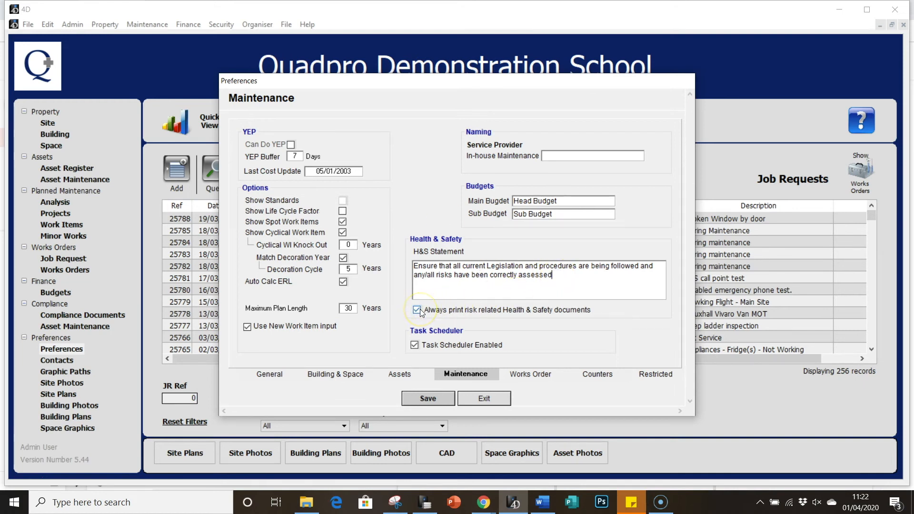
left_click(415, 344)
Review the Job Complete and work order note fields, keeping Internal as default work order type
left_click(519, 375)
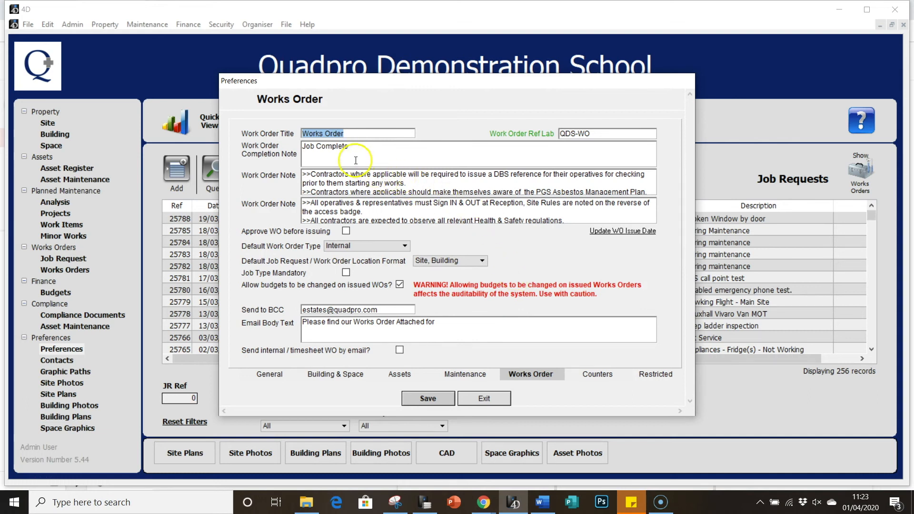
left_click(308, 147)
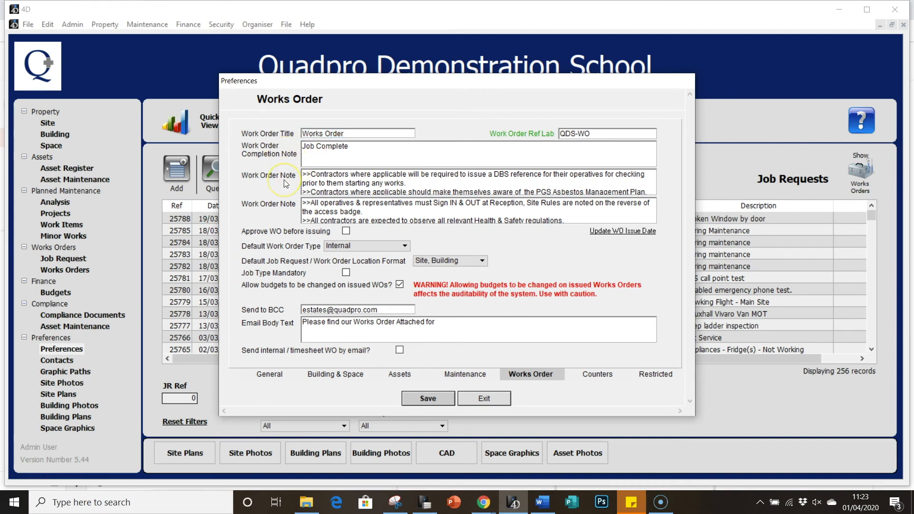
left_click(313, 179)
left_click(311, 184)
left_click(315, 204)
left_click(326, 246)
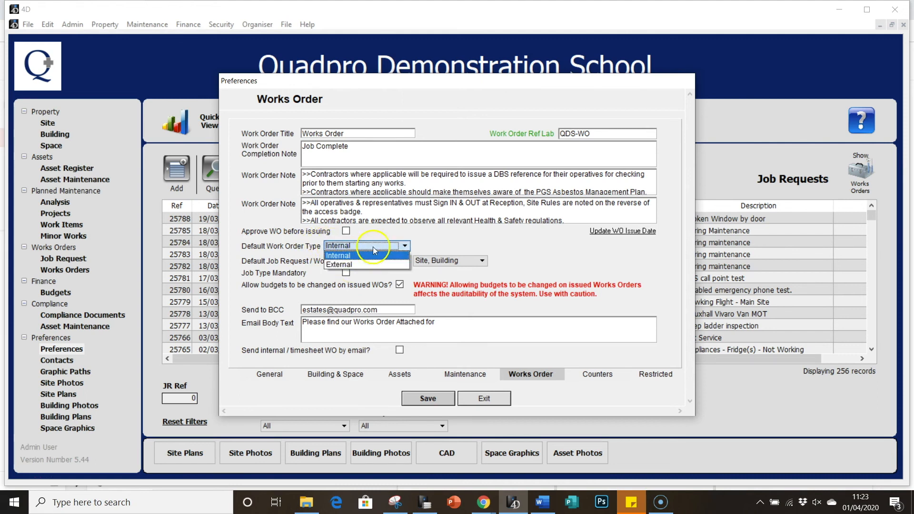
left_click(387, 233)
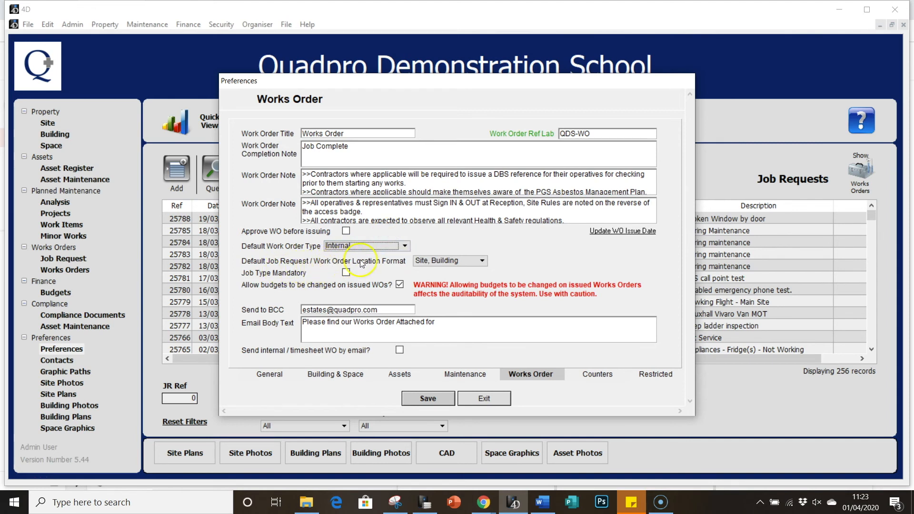
Keep 'Site, Building' as the location format and untick budget changes on issued WOs
left_click(418, 261)
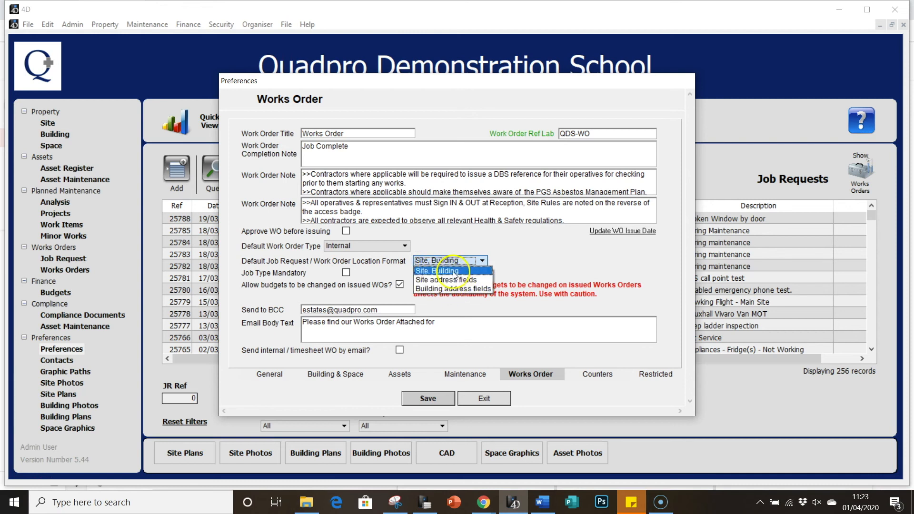
left_click(430, 259)
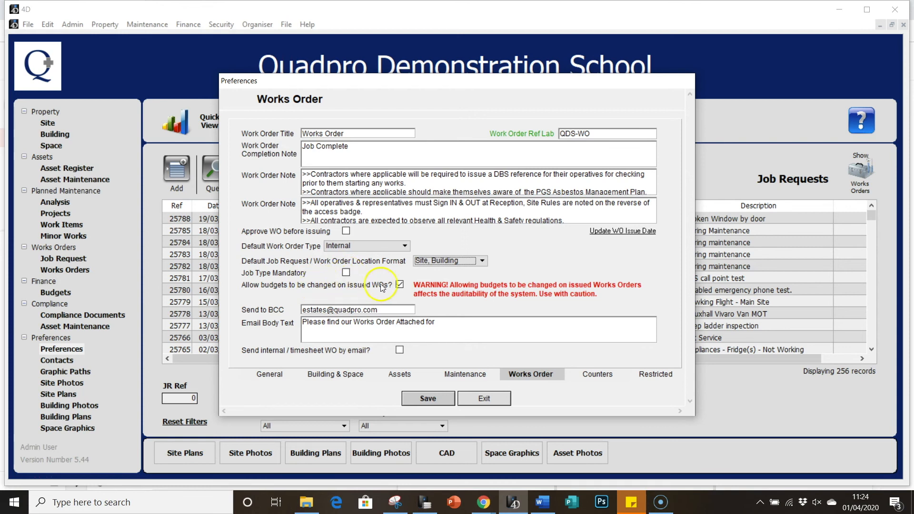
left_click(401, 284)
Re-allow budget changes on issued WOs and review the BCC address, email body and sending option
left_click(399, 284)
left_click(307, 309)
left_click(373, 310)
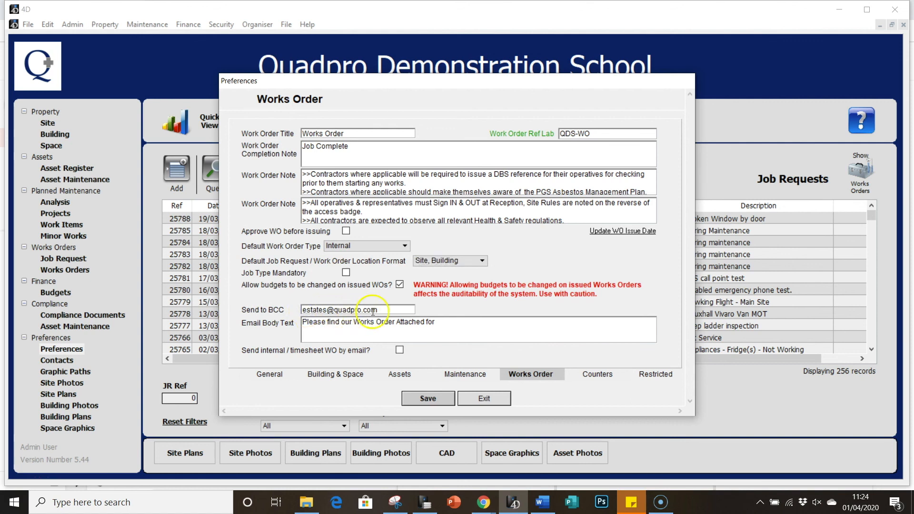
left_click(336, 321)
left_click(336, 353)
left_click(390, 358)
left_click(589, 339)
left_click(599, 358)
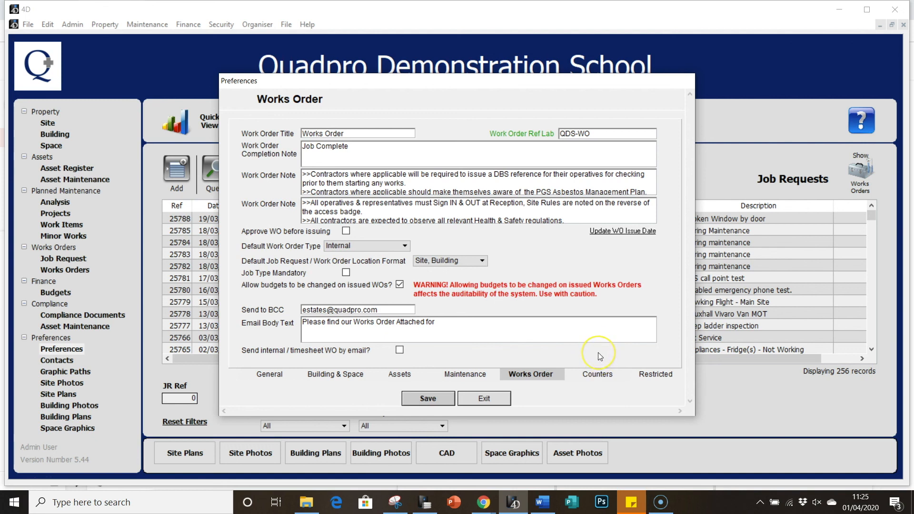